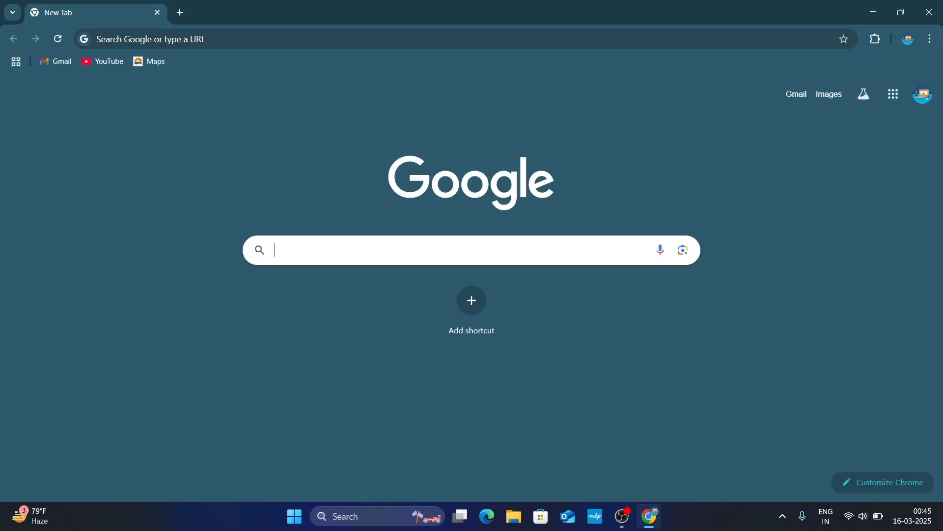
# - Search Google for "netbeans download" and open the Apache NetBeans Releases page
pyautogui.write('netbeans')
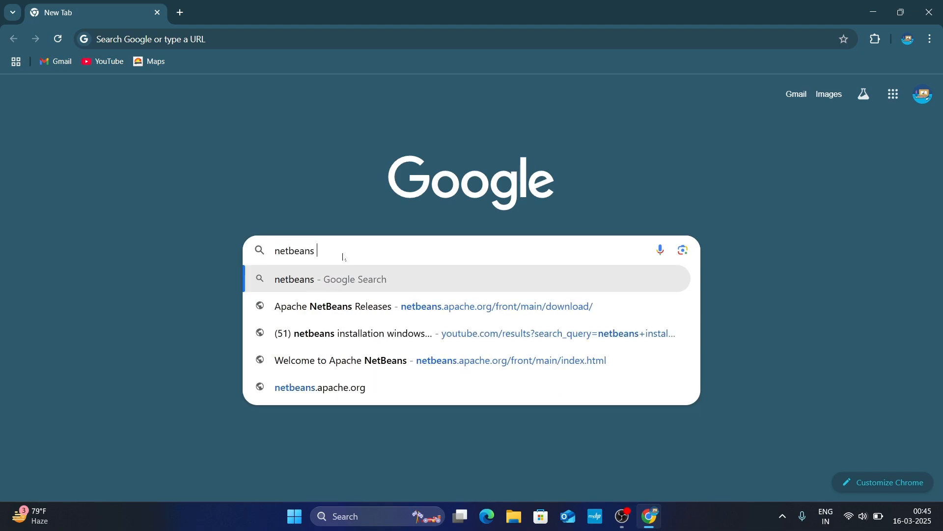
pyautogui.write(' downl')
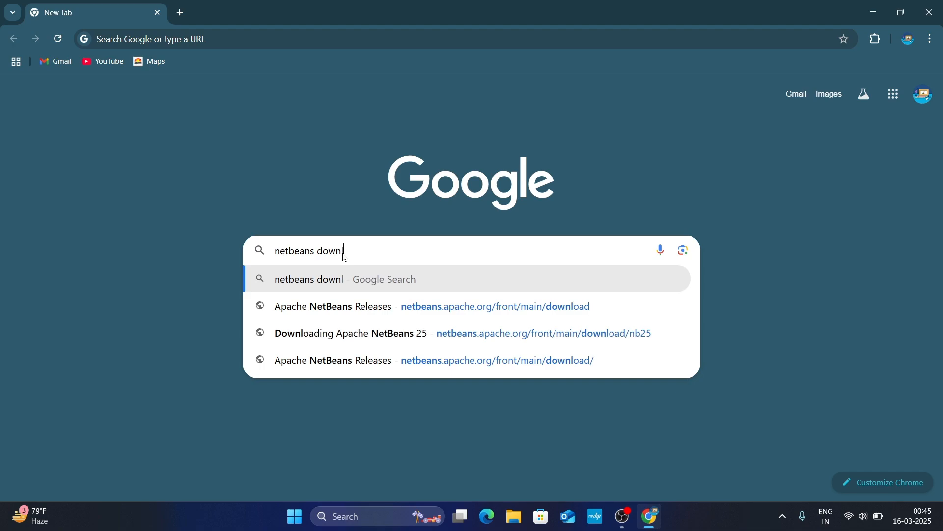
pyautogui.write('oad')
pyautogui.press('Return')
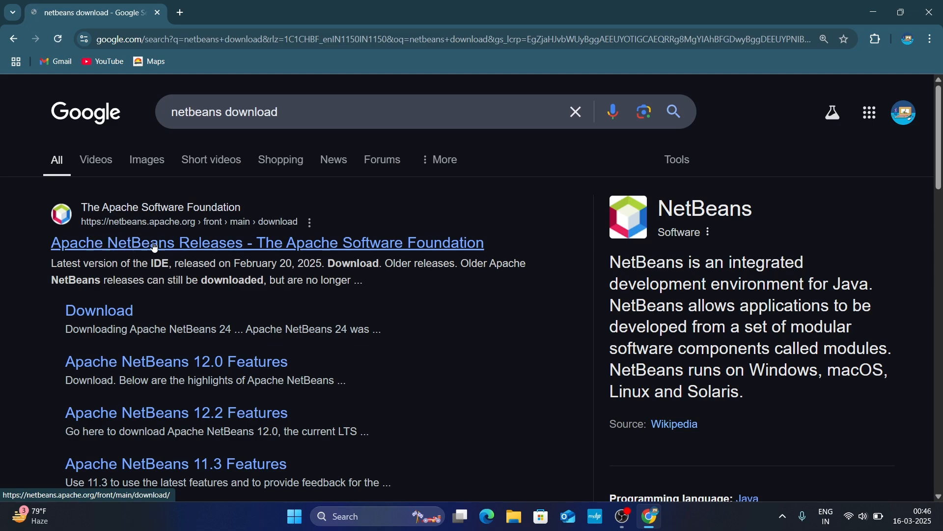
pyautogui.click(180, 248)
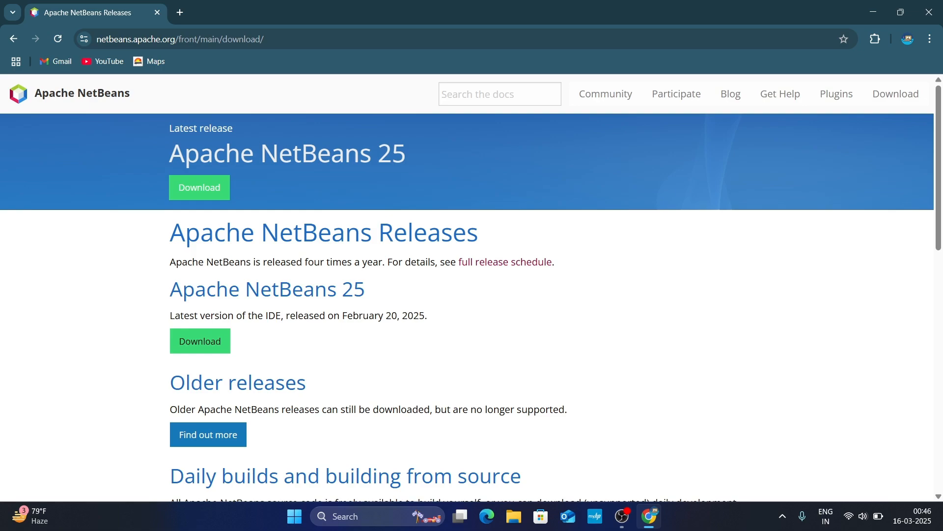
# - Download the Apache NetBeans 25 Windows installer, Apache-NetBeans-25-bin-windows-x64.exe, from the suggested mirror location
pyautogui.click(201, 192)
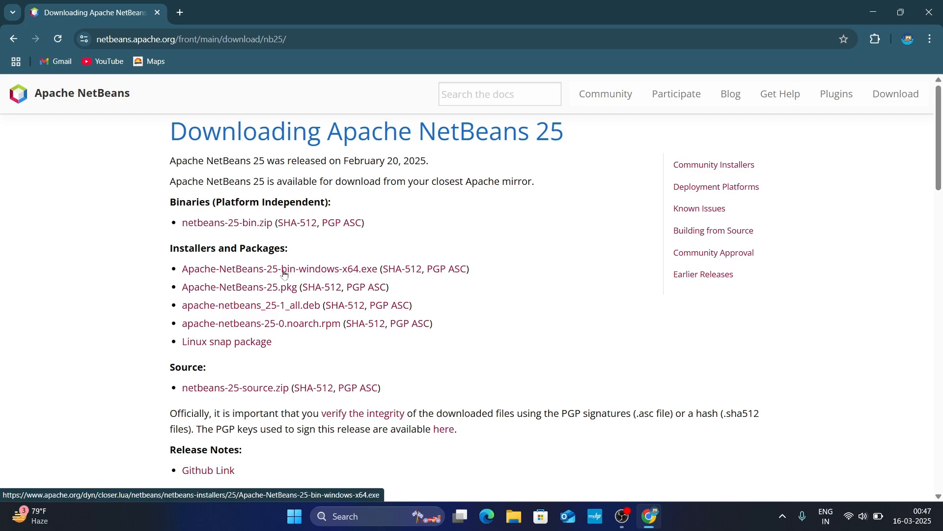
pyautogui.click(326, 274)
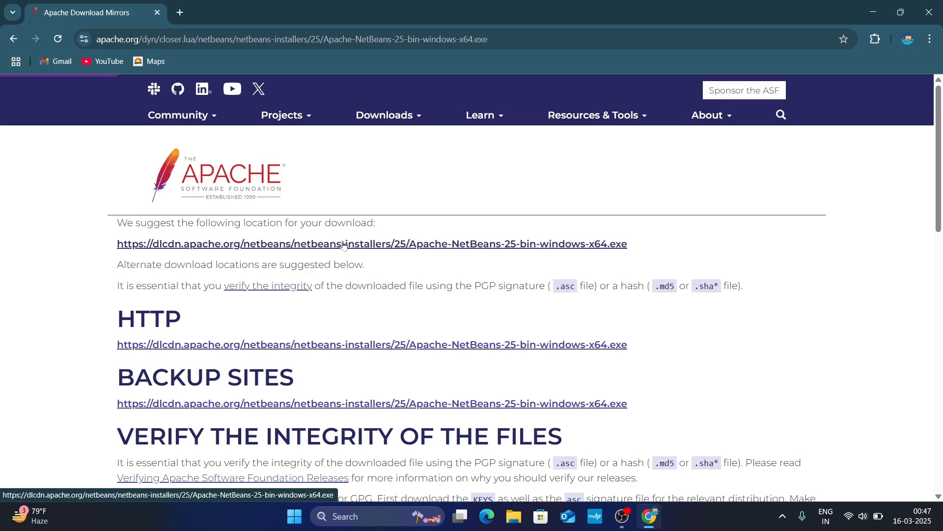
pyautogui.click(315, 247)
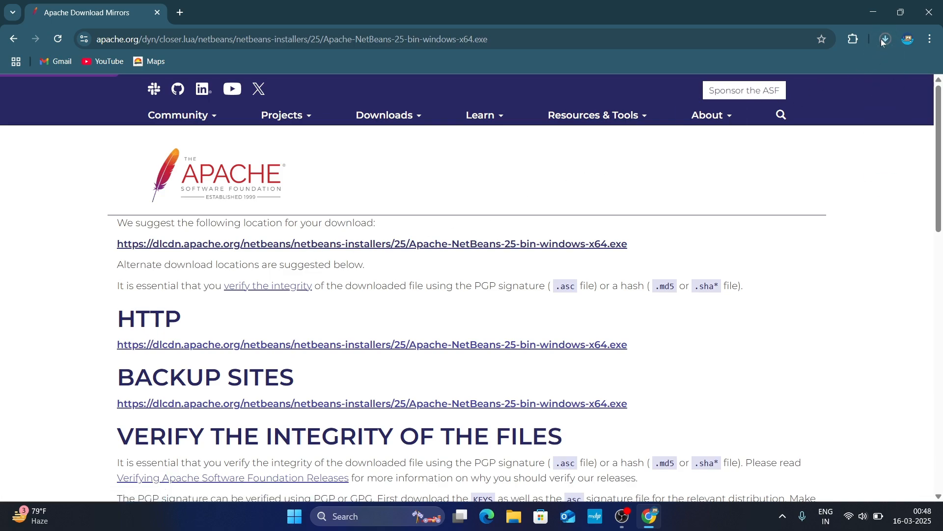
# - Launch the downloaded Apache-NetBeans-25-bin-windows-x64.exe installer and minimize the browser window
pyautogui.click(886, 40)
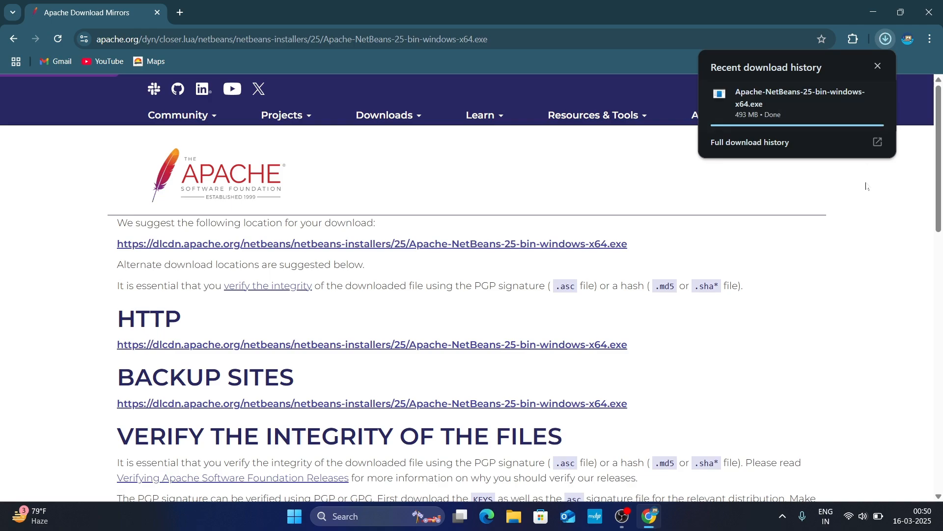
pyautogui.click(780, 104)
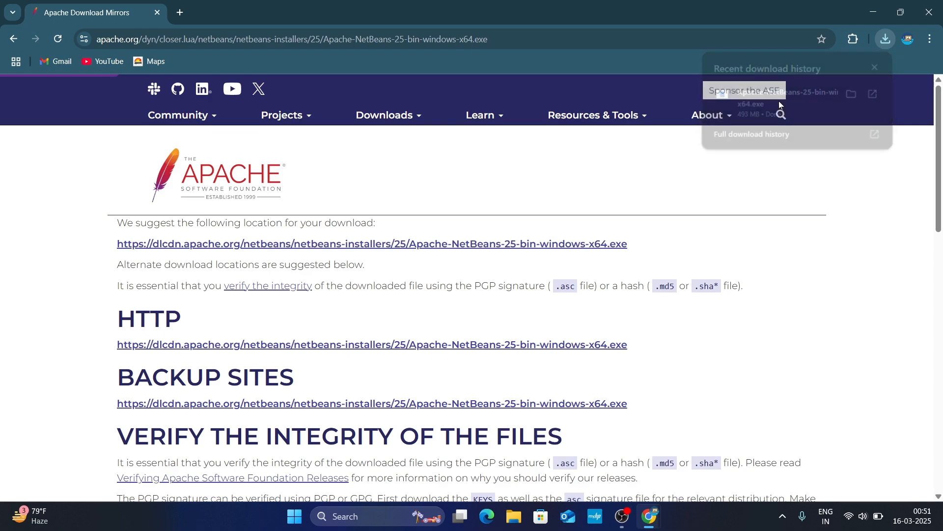
pyautogui.click(871, 15)
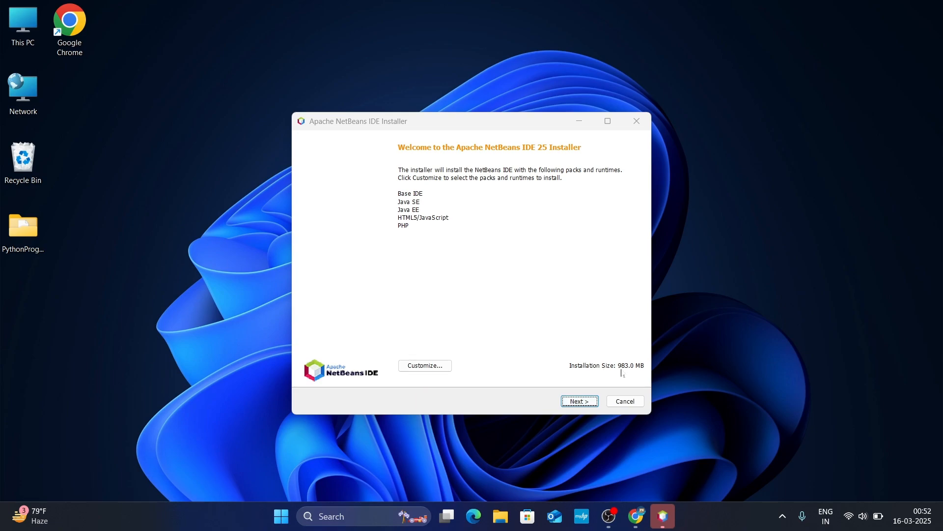
# - Proceed past the installer's welcome page and accept the terms of the license agreement
pyautogui.click(580, 402)
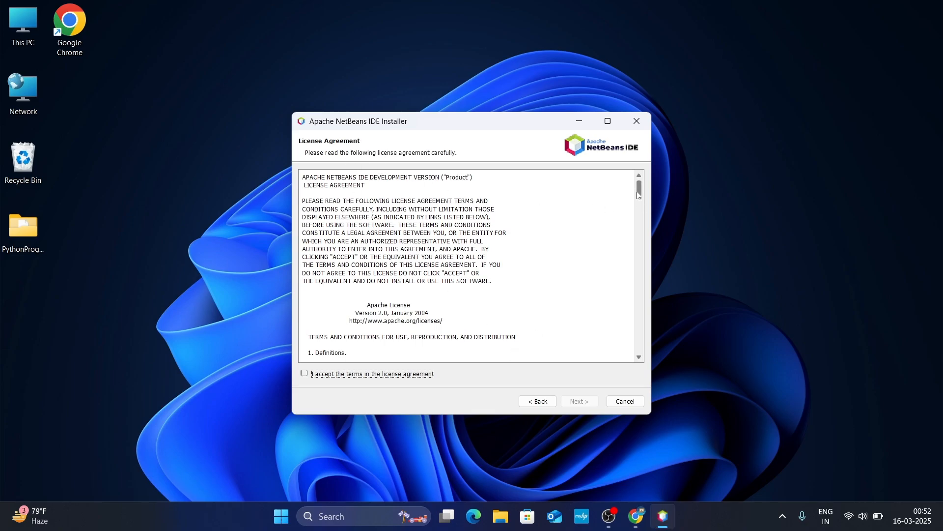
pyautogui.moveTo(638, 195); pyautogui.dragTo(640, 344)
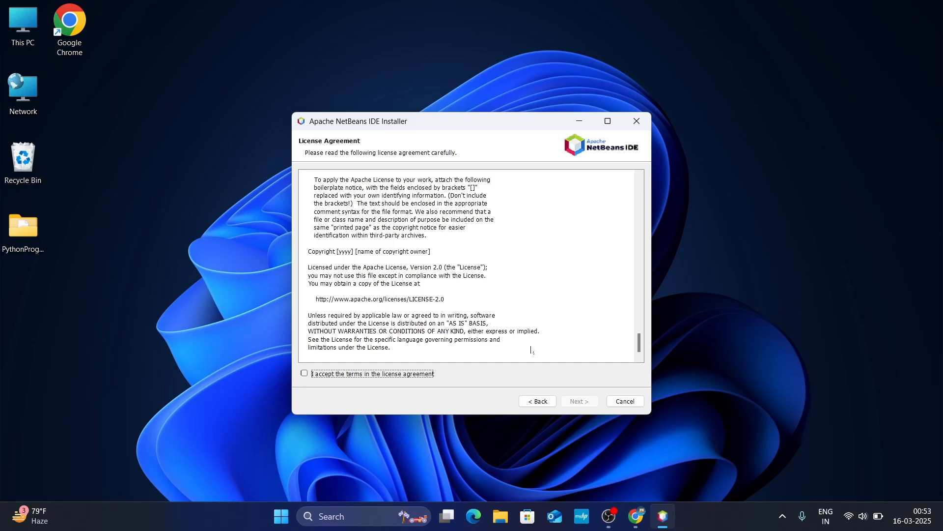
pyautogui.click(303, 375)
pyautogui.click(577, 401)
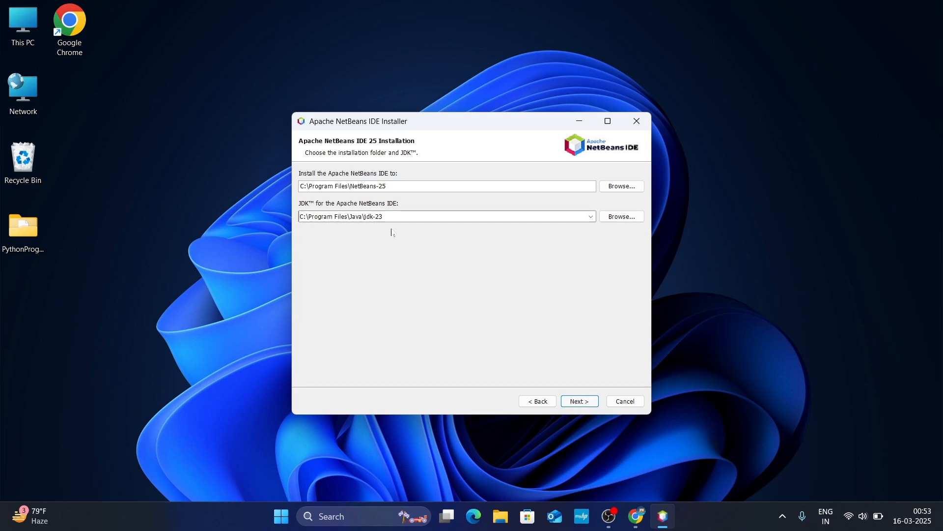
# - Install NetBeans to C:\Program Files\NetBeans-25 with the jdk-23 JDK and finish the setup
pyautogui.click(581, 402)
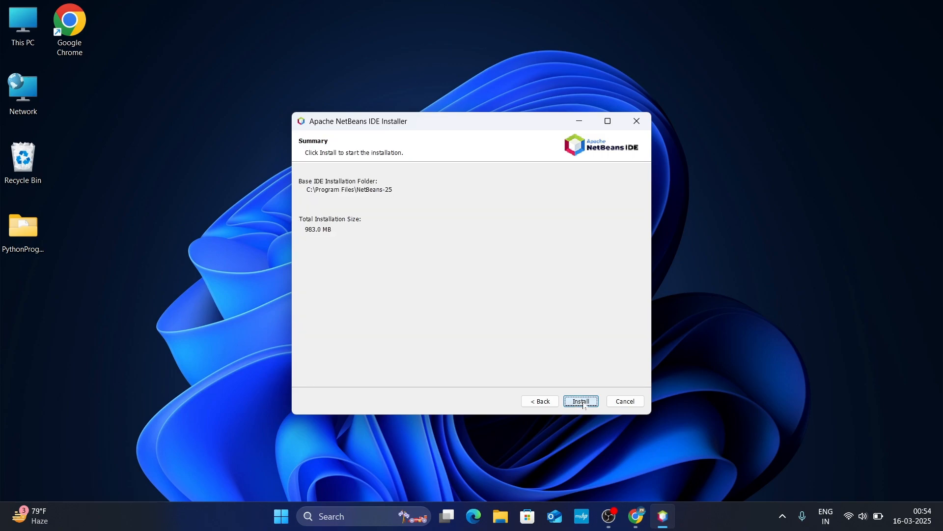
pyautogui.click(583, 401)
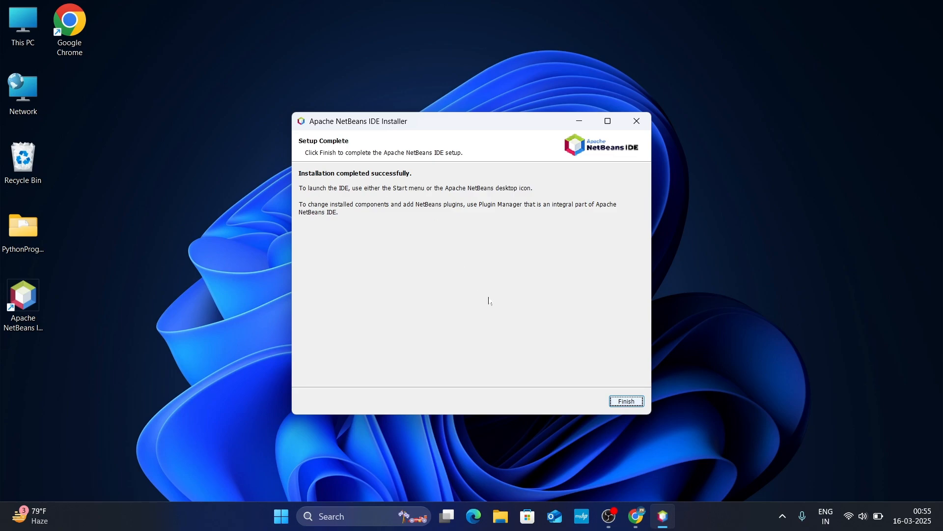
pyautogui.click(627, 402)
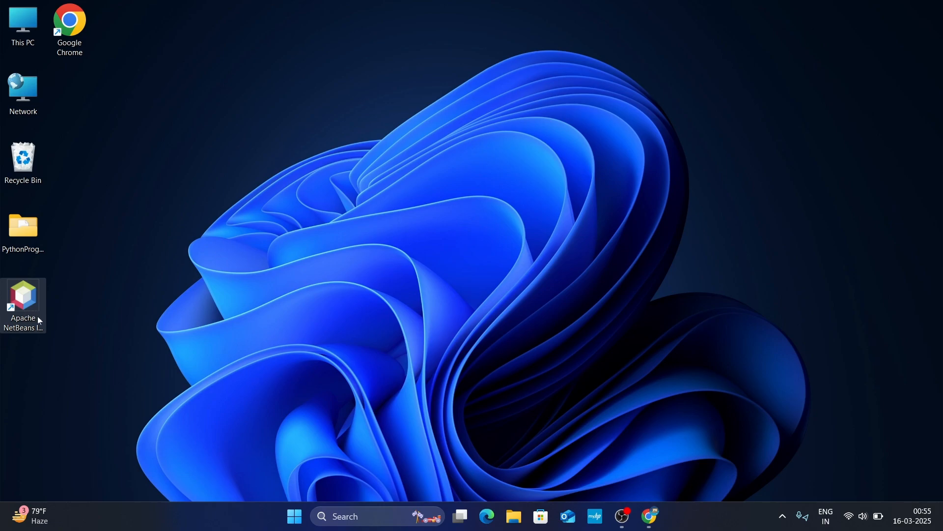
# - Find Apache NetBeans IDE 25 through Windows search, launch it and maximize its window
pyautogui.click(346, 516)
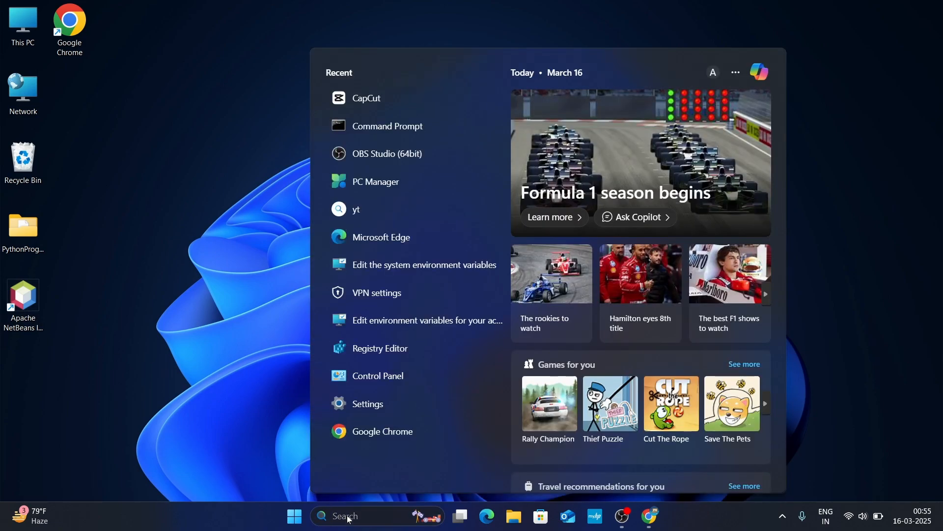
pyautogui.write('netbe')
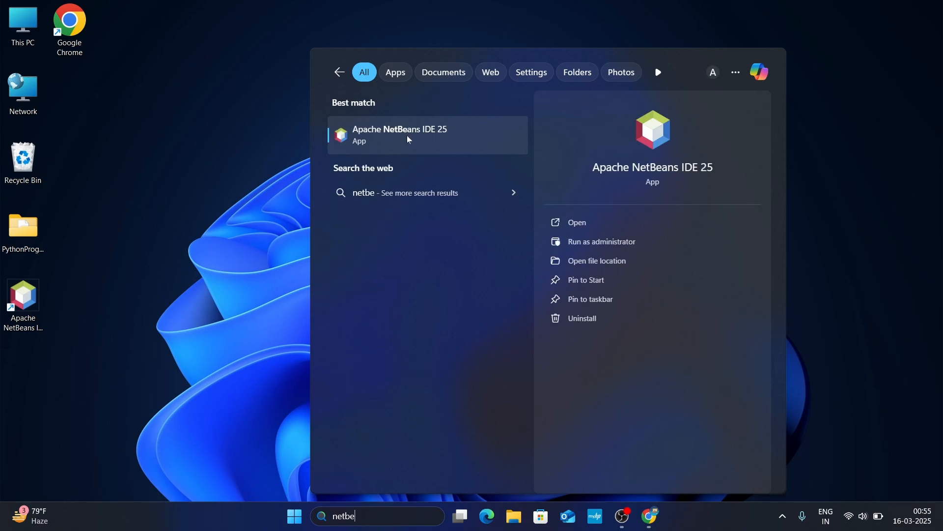
pyautogui.click(580, 229)
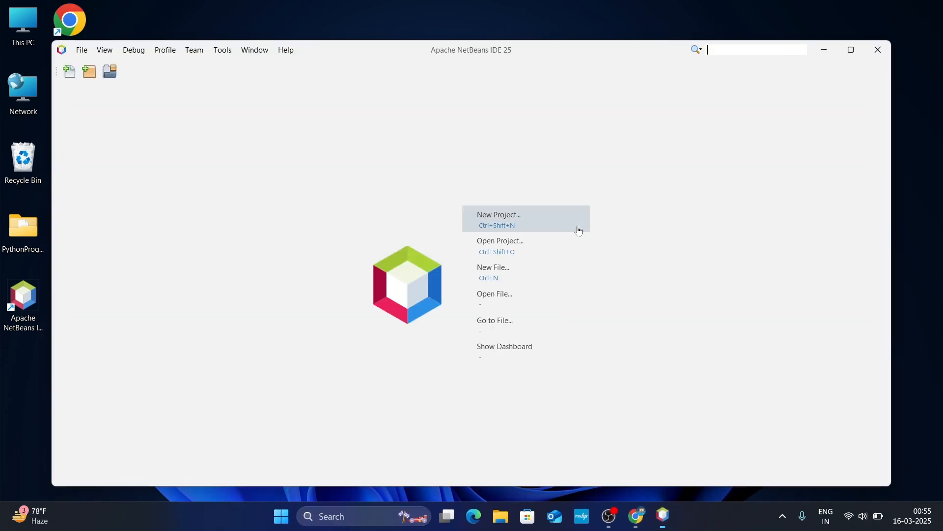
pyautogui.click(851, 50)
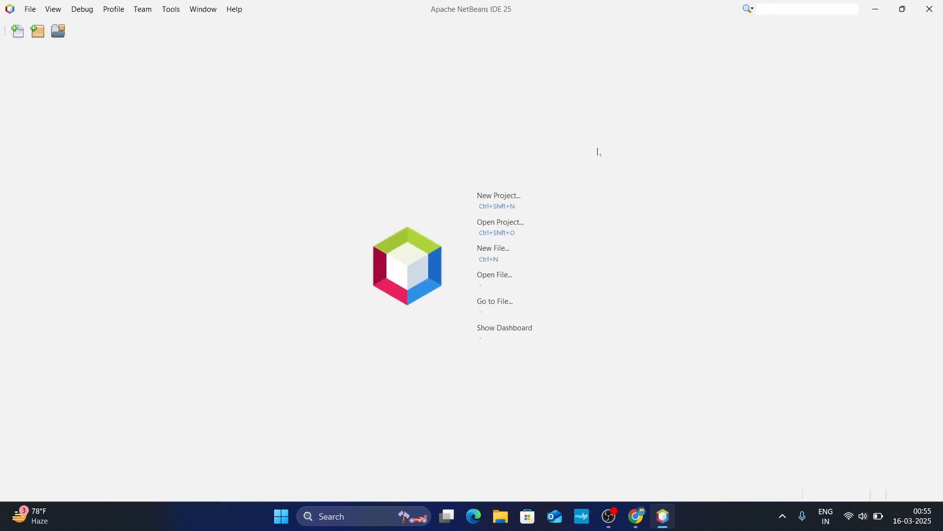
# - Start a new project of type Java Application in the Java with Maven category
pyautogui.click(500, 201)
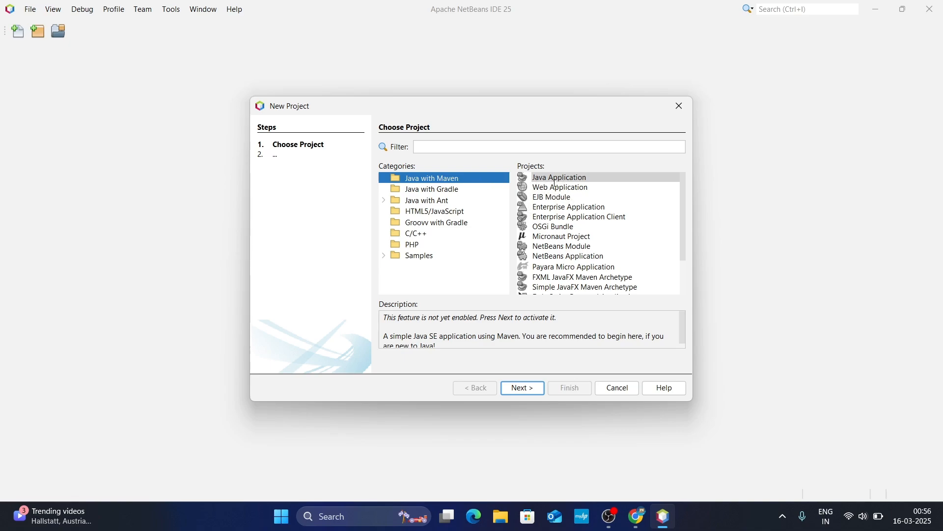
pyautogui.click(549, 179)
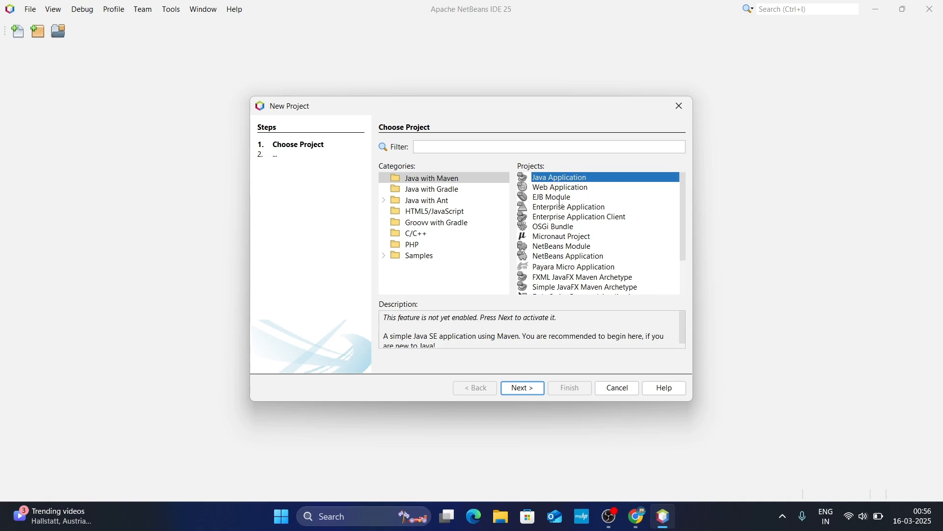
pyautogui.click(521, 388)
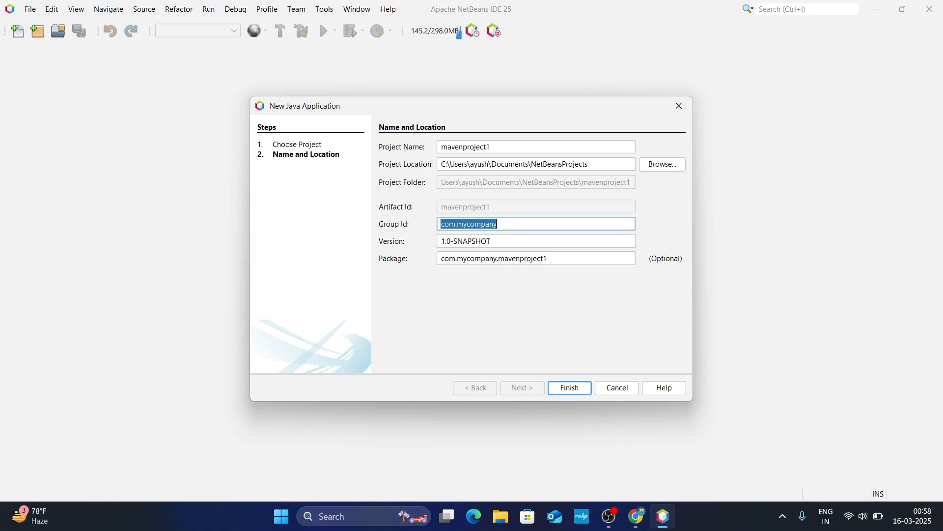
# - Set the new Java application's project name to MyFirstProject
pyautogui.click(493, 147)
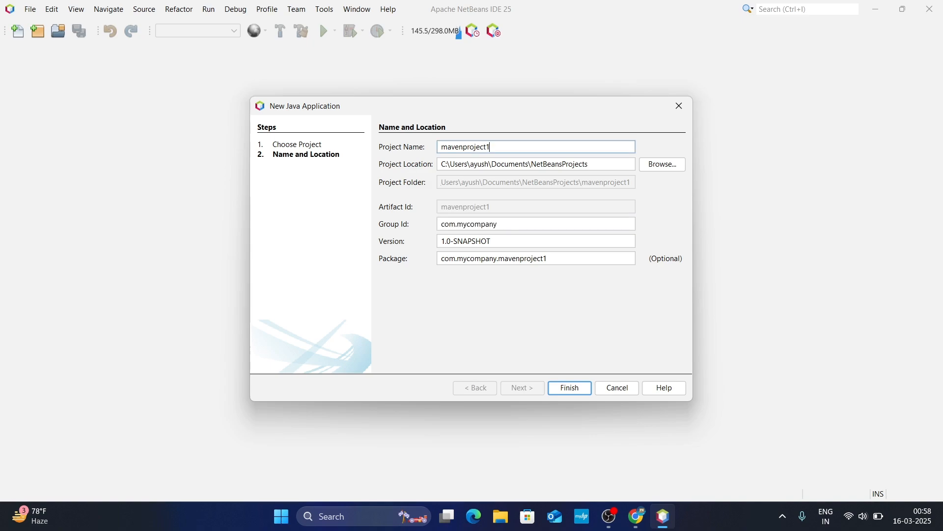
pyautogui.press('BackSpace')
pyautogui.press('BackSpace')
pyautogui.press('BackSpace')
pyautogui.press('BackSpace')
pyautogui.press('BackSpace')
pyautogui.press('BackSpace')
pyautogui.press('BackSpace')
pyautogui.press('BackSpace')
pyautogui.press('BackSpace')
pyautogui.press('BackSpace')
pyautogui.press('BackSpace')
pyautogui.press('BackSpace')
pyautogui.press('BackSpace')
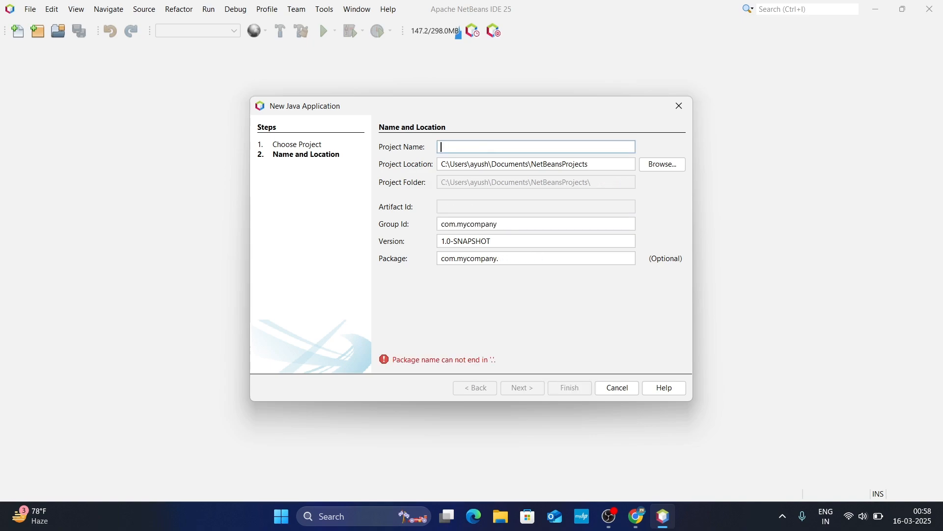
pyautogui.write('My')
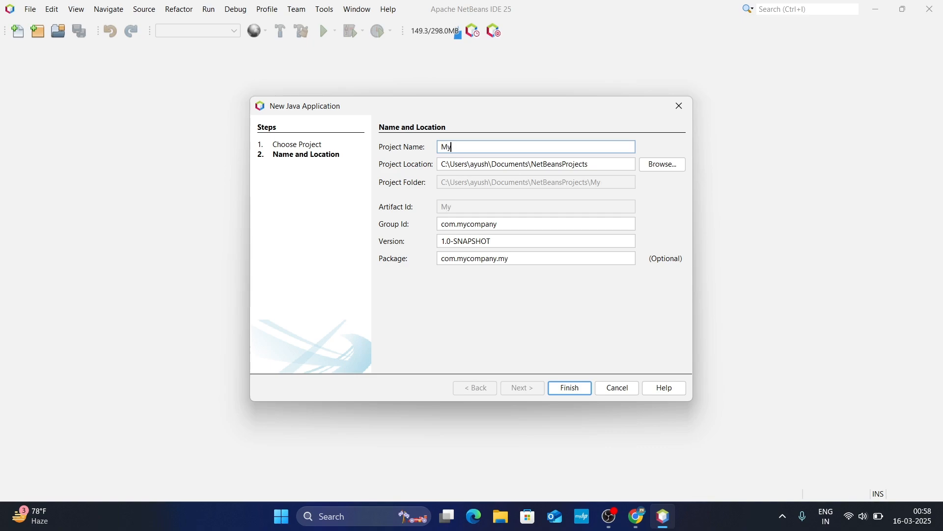
pyautogui.write('FirstProject')
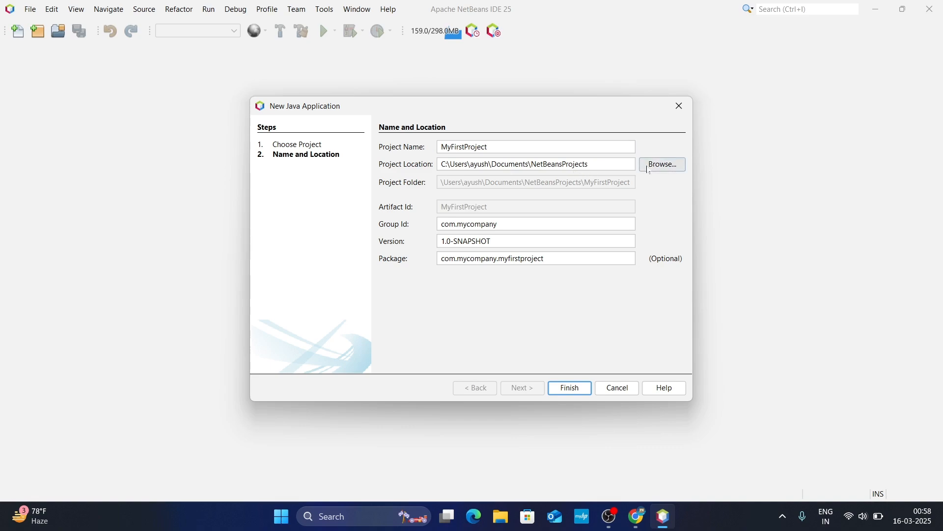
# - Check the project location choices, keep the default NetBeansProjects folder and create the project
pyautogui.click(649, 170)
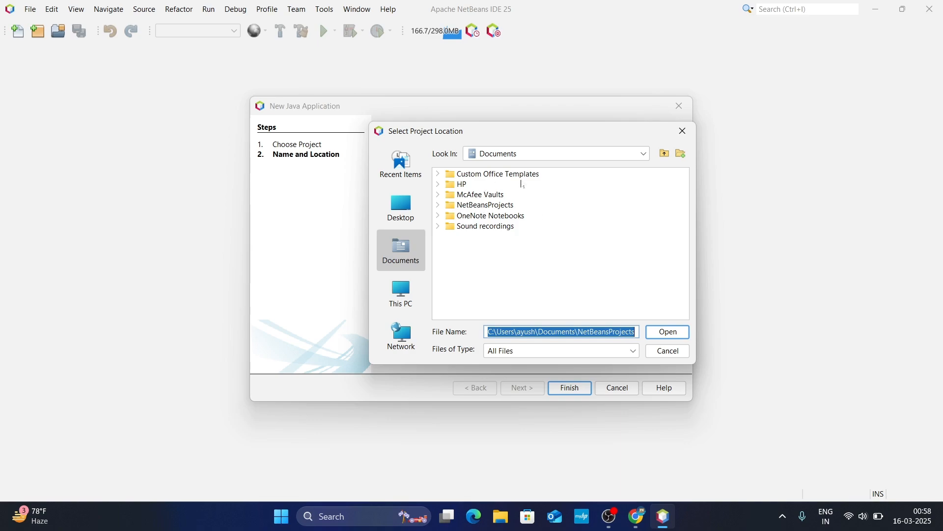
pyautogui.click(682, 131)
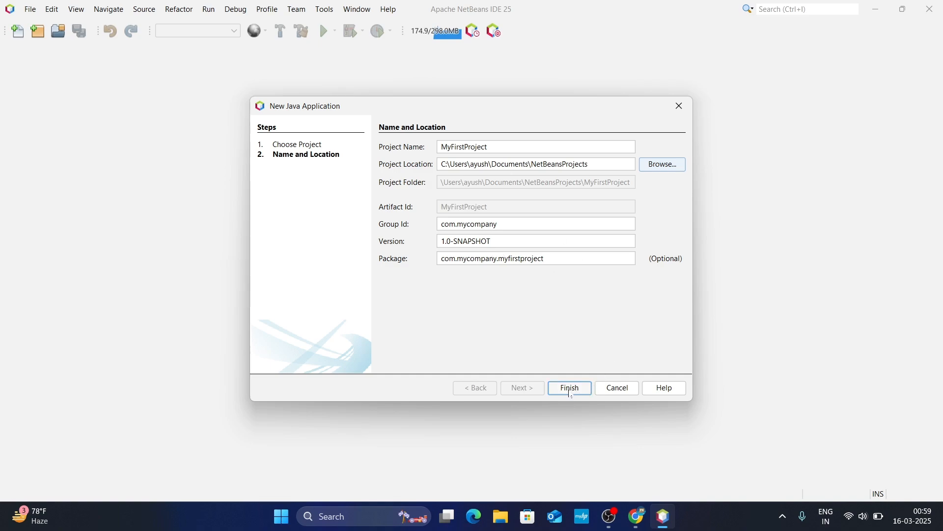
pyautogui.click(570, 391)
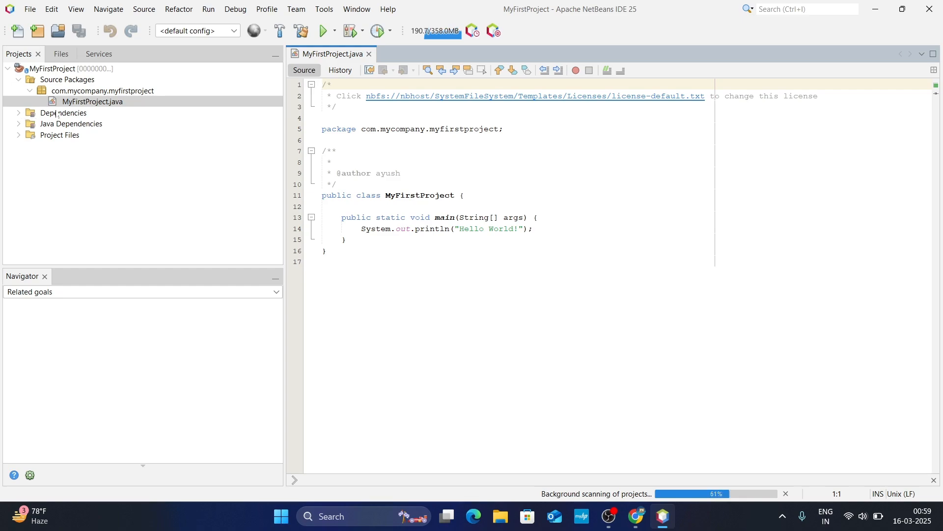
# - Look over the project's Dependencies, Java Dependencies and MyFirstProject.java entries in the project tree
pyautogui.click(31, 114)
pyautogui.click(36, 125)
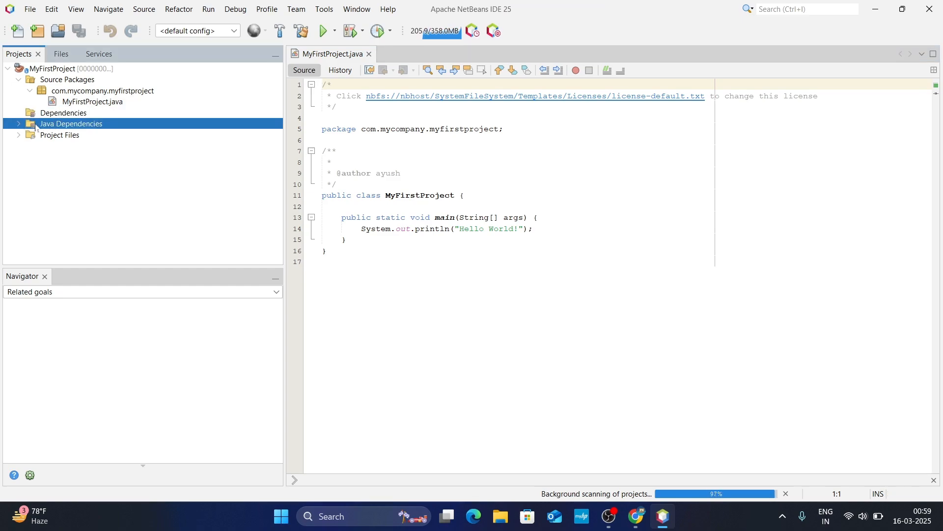
pyautogui.click(74, 103)
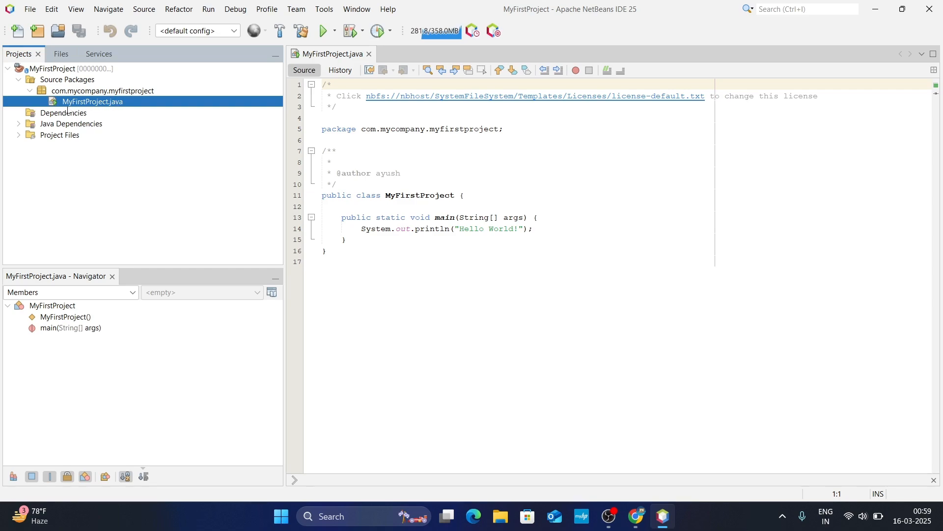
# - Run the MyFirstProject.java file from the code editor
pyautogui.click(539, 217)
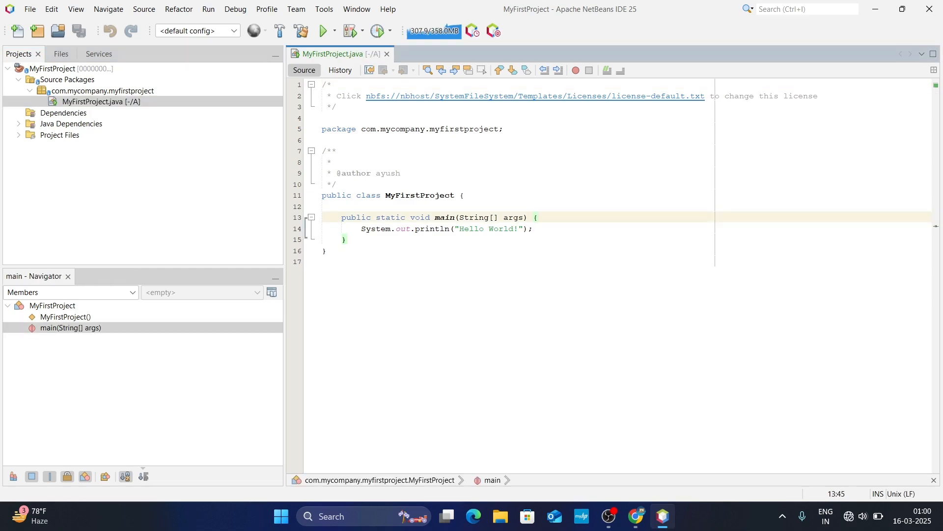
pyautogui.rightClick(536, 236)
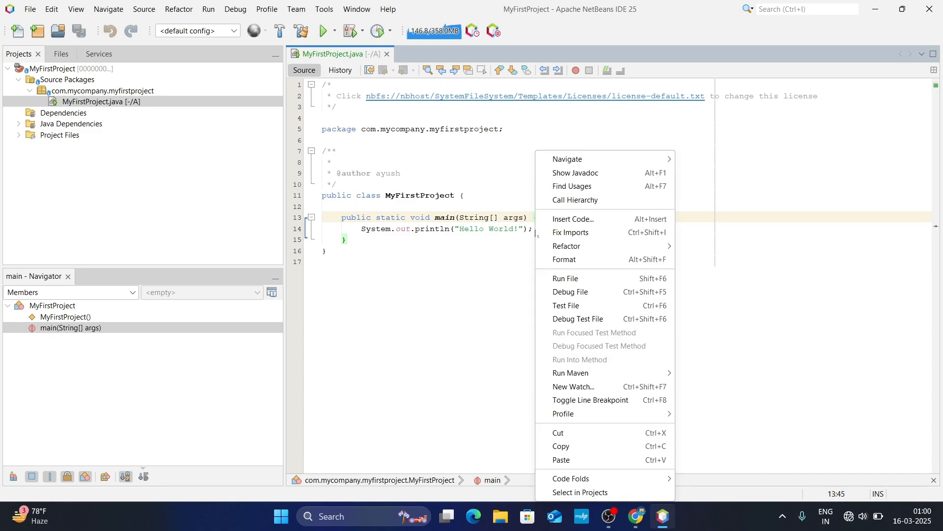
pyautogui.click(583, 280)
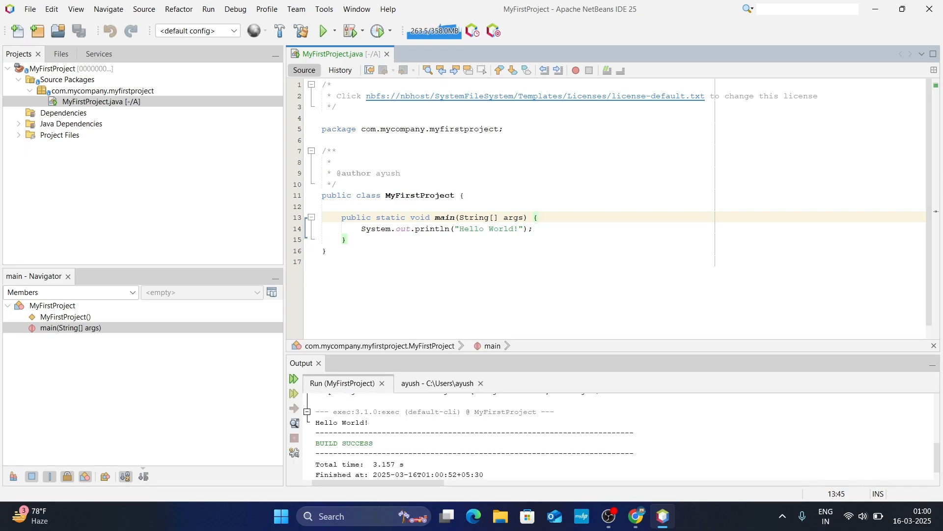
# - Examine the program's printed line and build result in the output, and run the MyFirstProject project again
pyautogui.moveTo(316, 422); pyautogui.dragTo(369, 422)
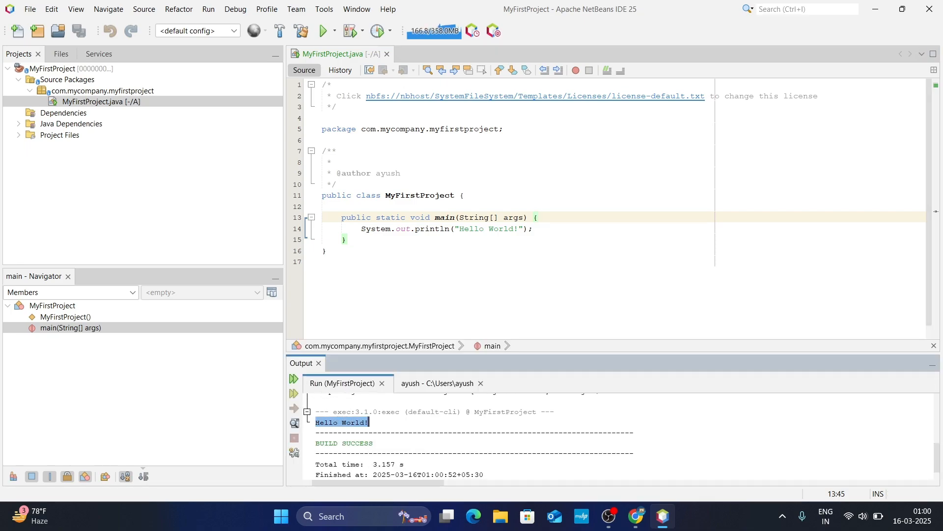
pyautogui.scroll(-1, 475, 436)
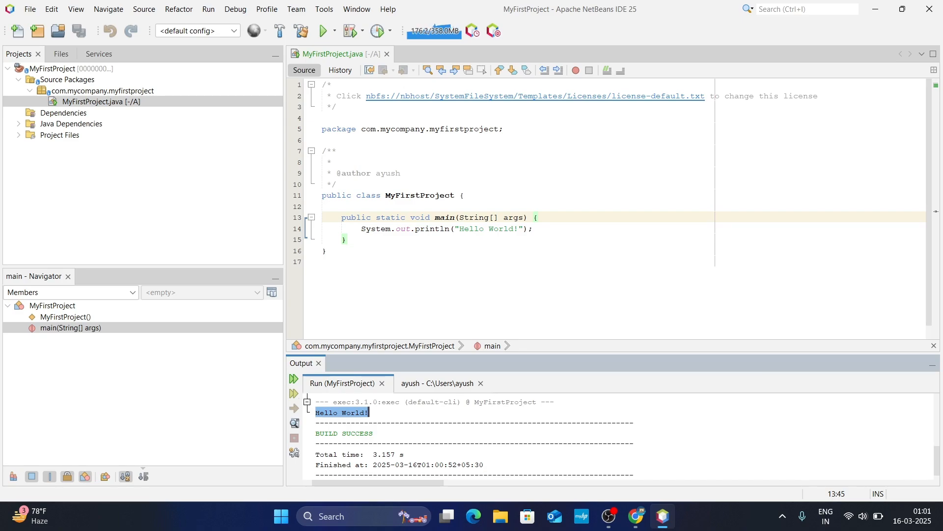
pyautogui.click(323, 36)
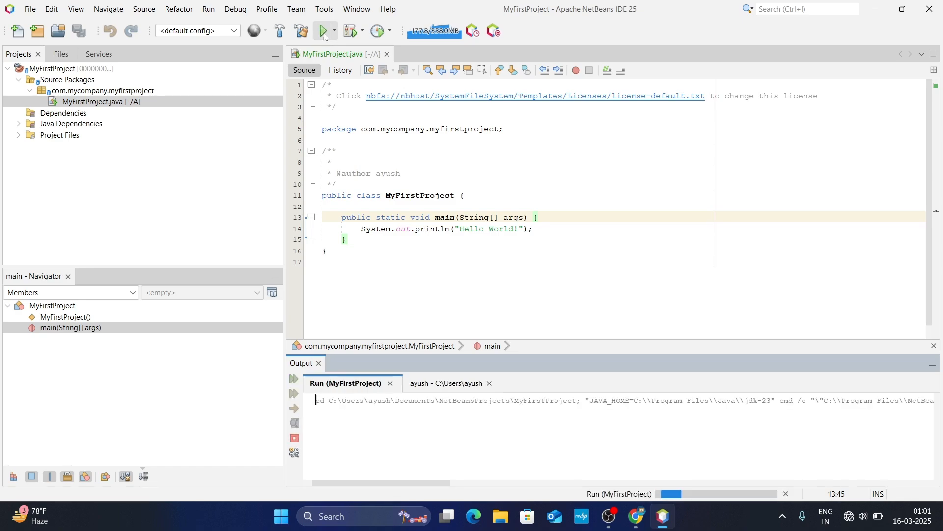